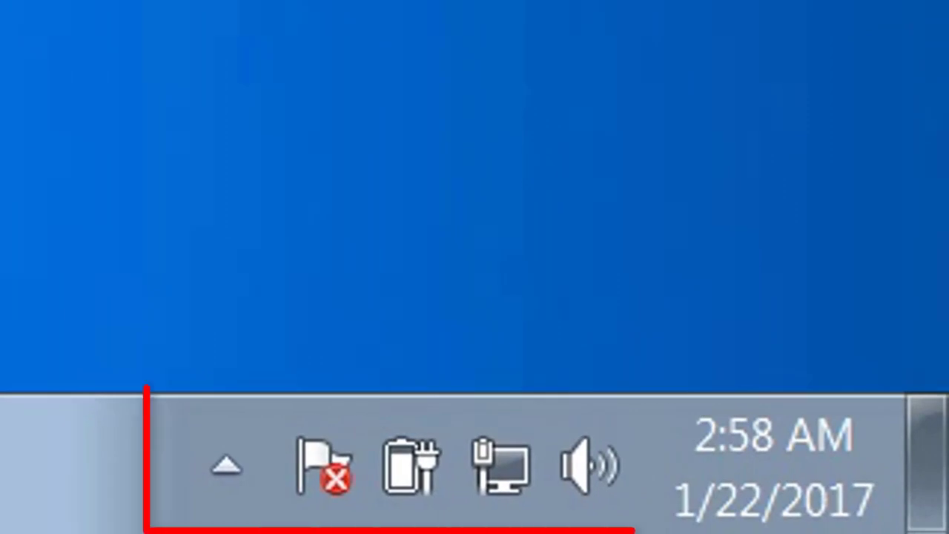
Step: Browse the clock's calendar to February 2017 and back, and view the Date and Time settings without changing them
{"action": "mouse_move", "coordinate": [860, 465]}
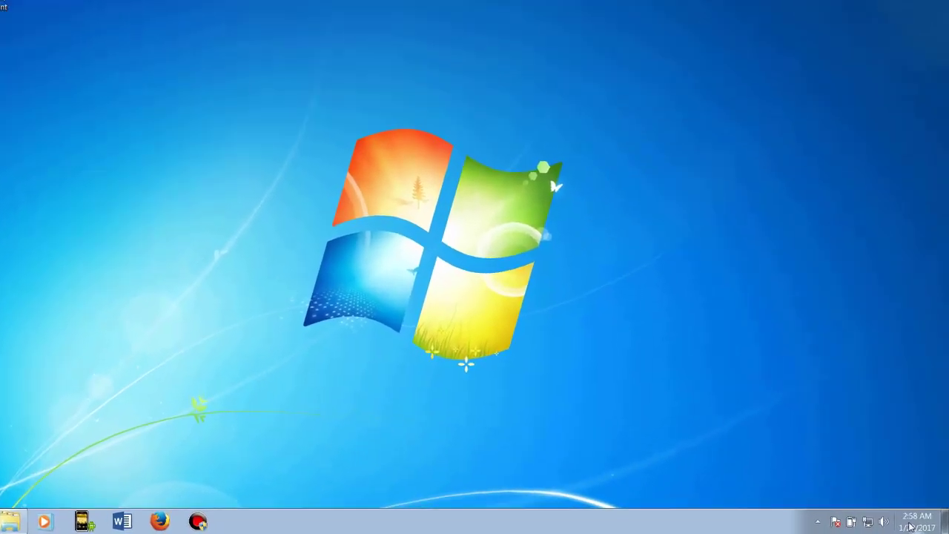
{"action": "left_click", "coordinate": [914, 526]}
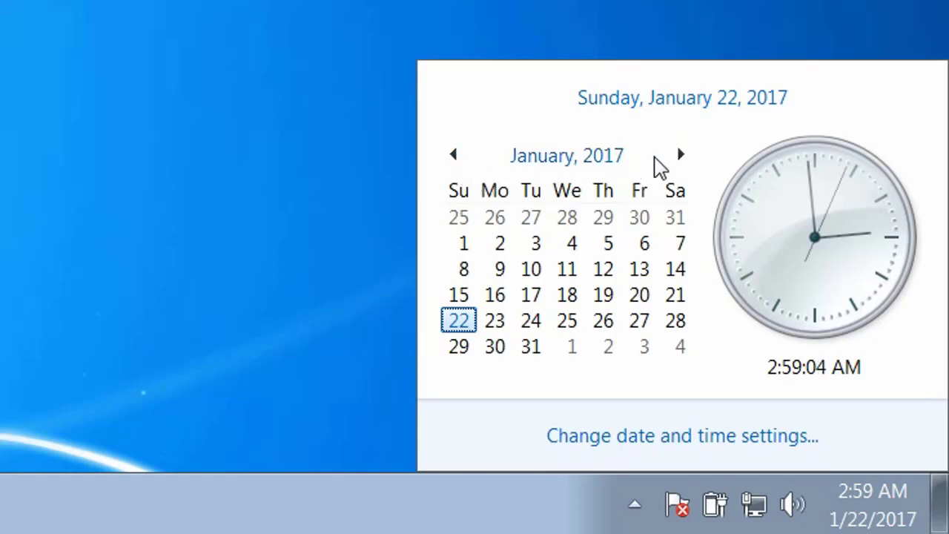
{"action": "left_click", "coordinate": [680, 155]}
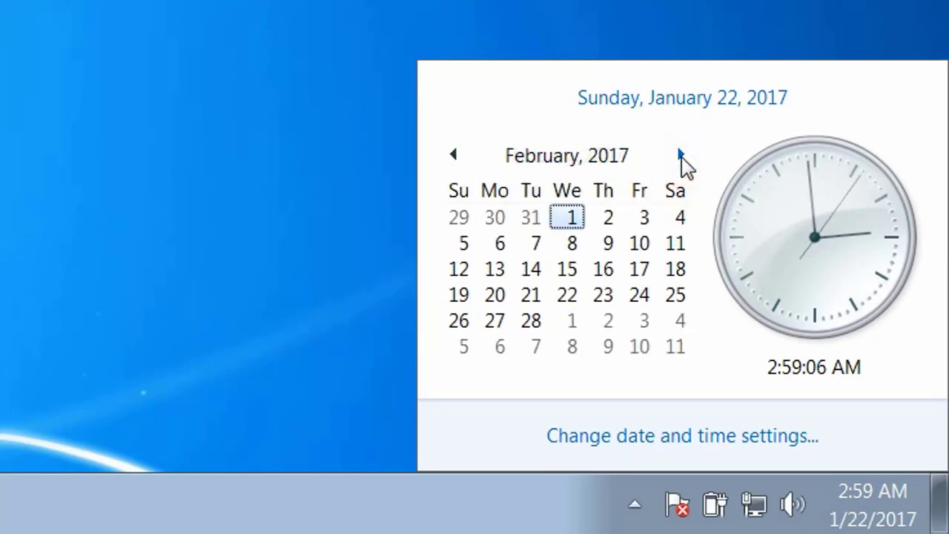
{"action": "left_click", "coordinate": [454, 155]}
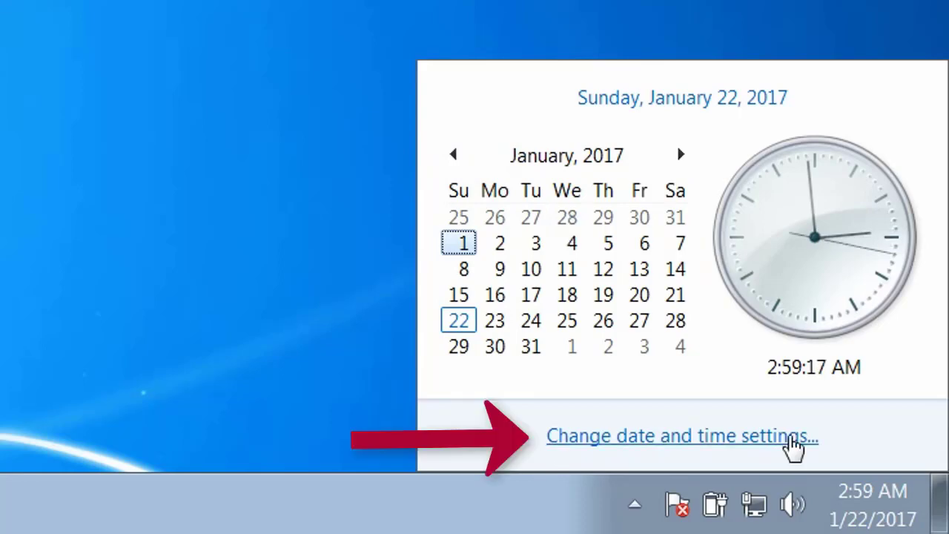
{"action": "left_click", "coordinate": [781, 444]}
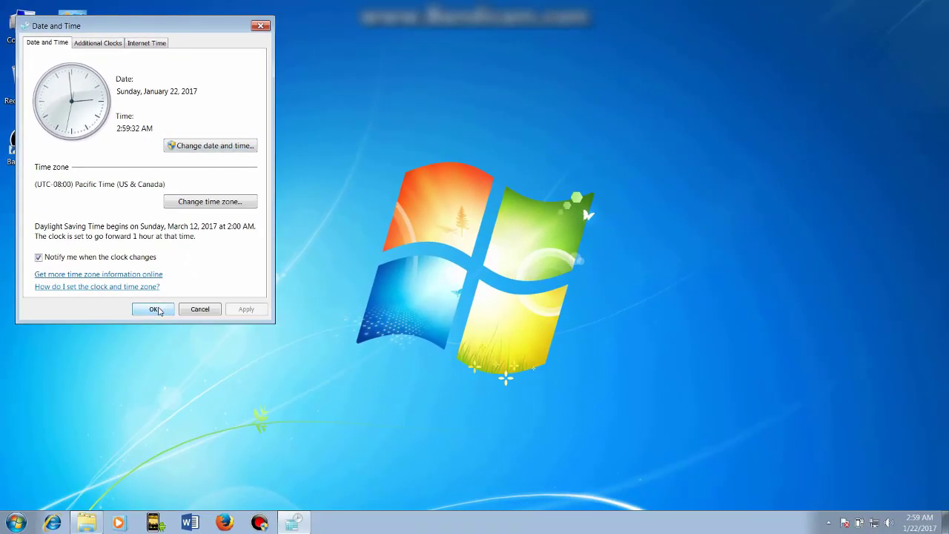
{"action": "left_click", "coordinate": [250, 501]}
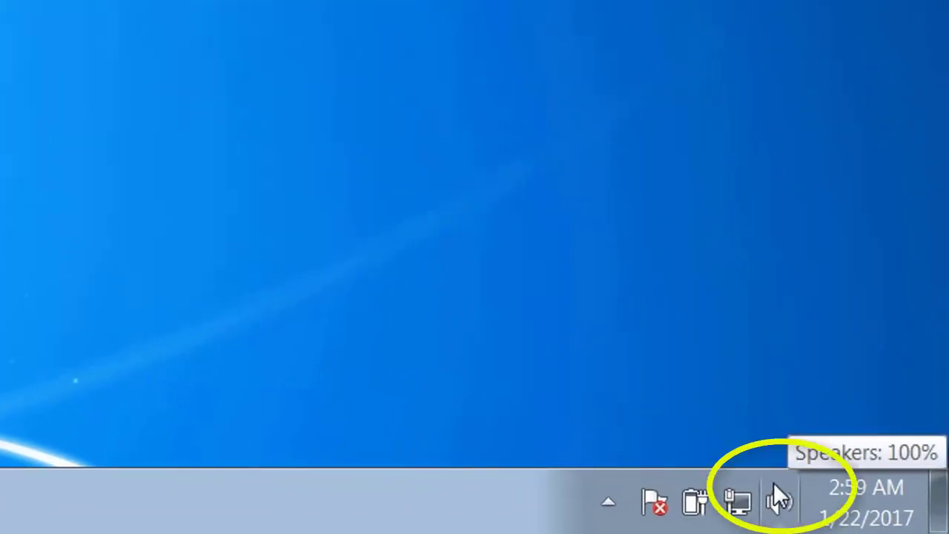
Step: Try the speaker volume slider, keeping it at maximum, and mute and unmute the speakers
{"action": "left_click", "coordinate": [786, 505]}
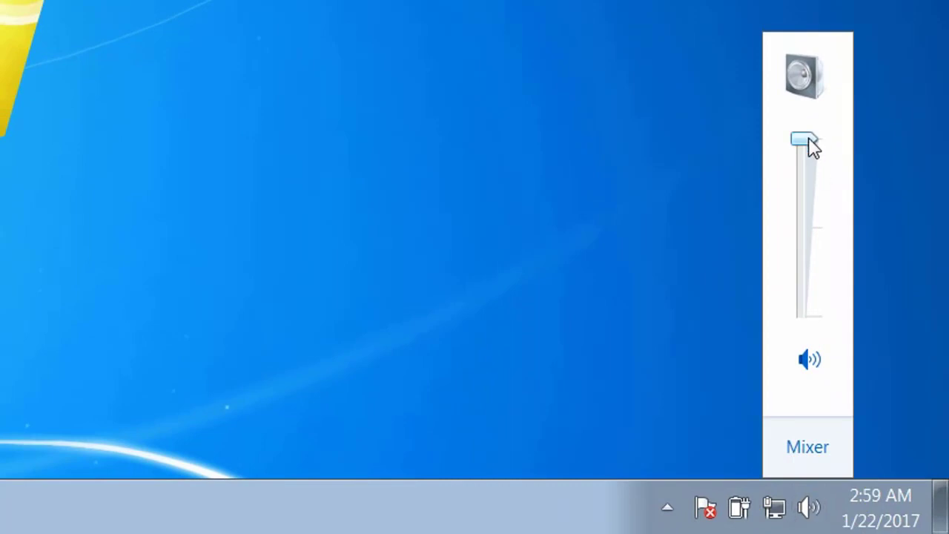
{"action": "left_click_drag", "start_coordinate": [808, 141], "coordinate": [803, 137]}
{"action": "left_click", "coordinate": [808, 361]}
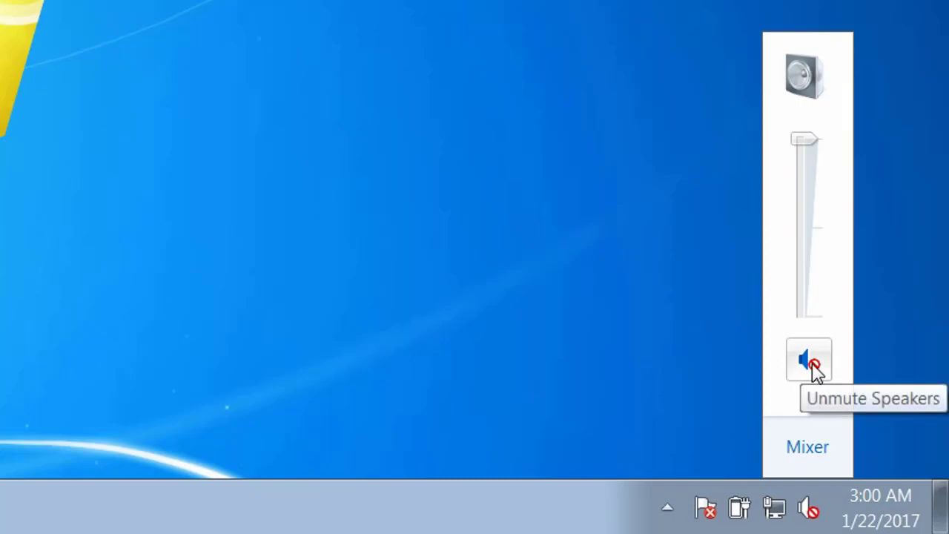
{"action": "left_click", "coordinate": [809, 362]}
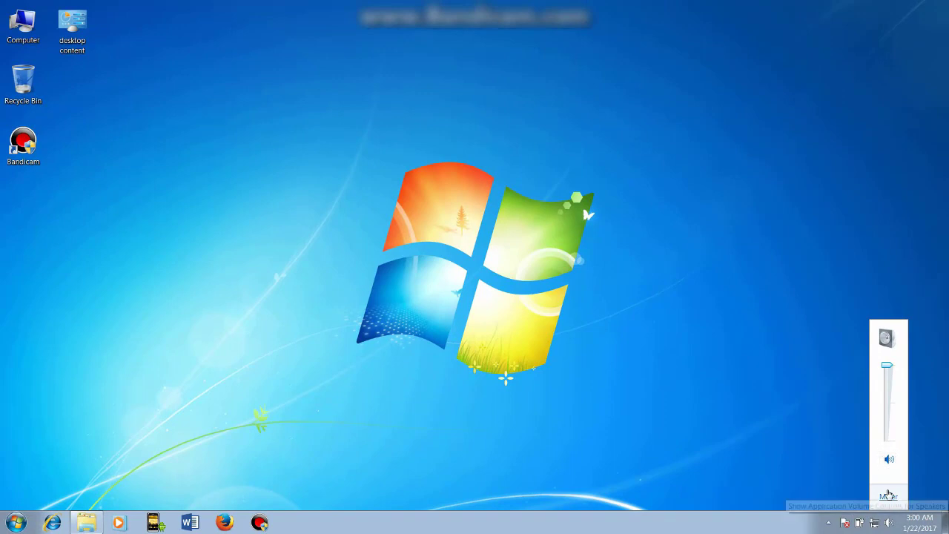
{"action": "left_click", "coordinate": [840, 478]}
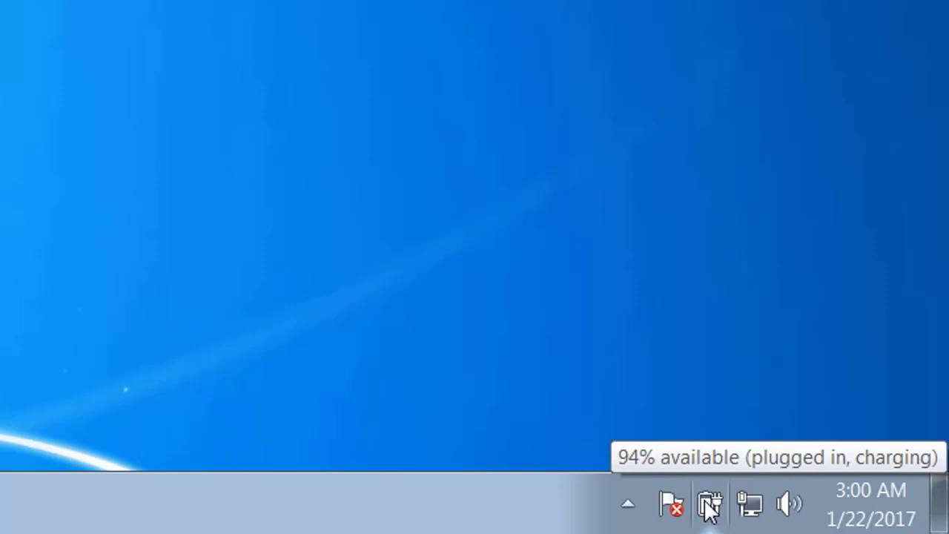
Step: View the battery's power plan options and the Action Center messages from the notification area
{"action": "left_click", "coordinate": [709, 505]}
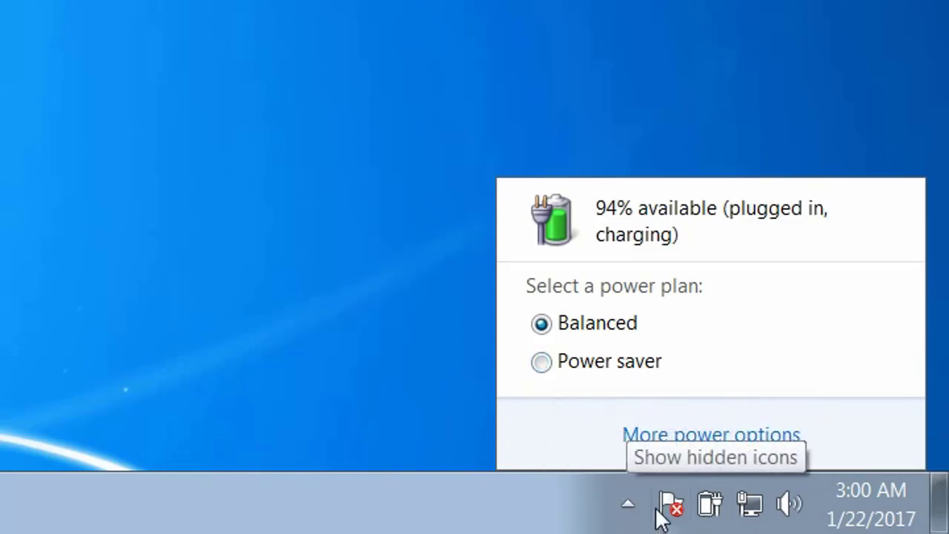
{"action": "left_click", "coordinate": [369, 288]}
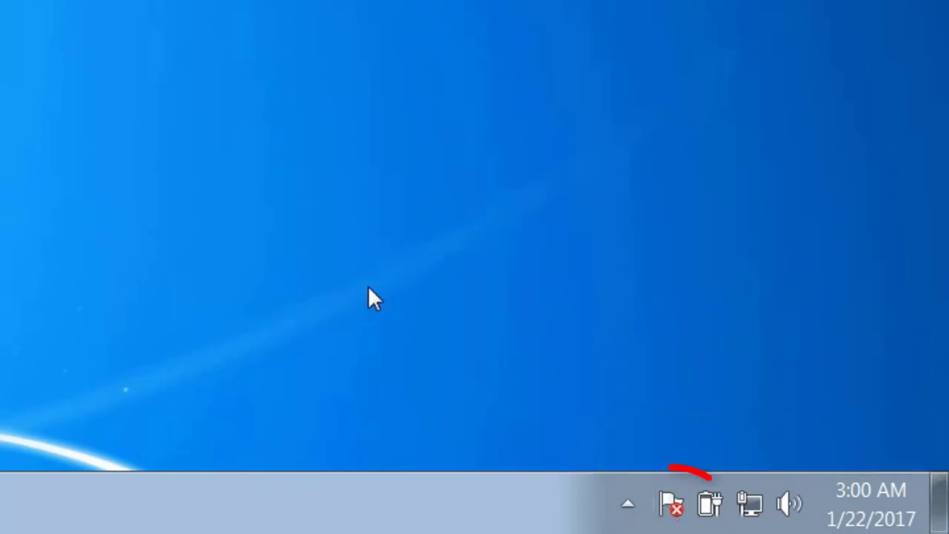
{"action": "left_click", "coordinate": [671, 502]}
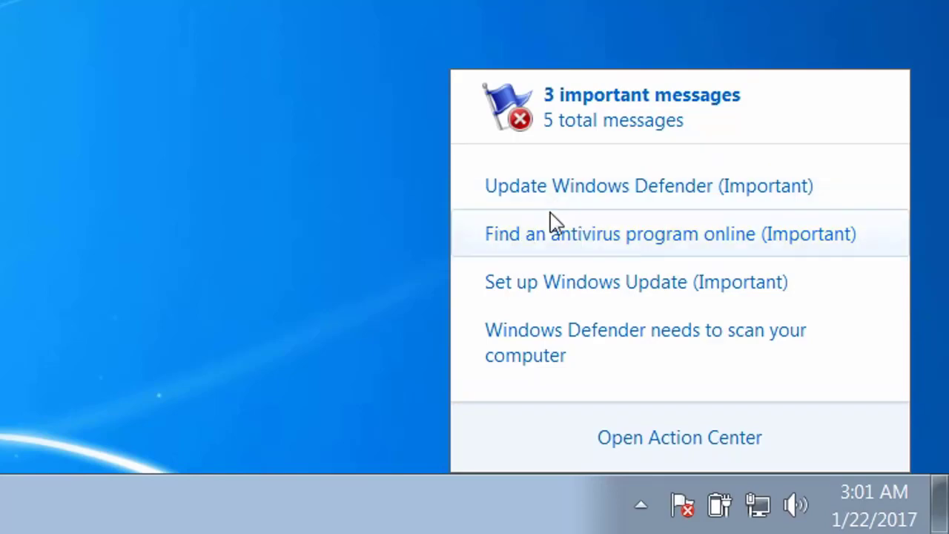
{"action": "left_click", "coordinate": [251, 278]}
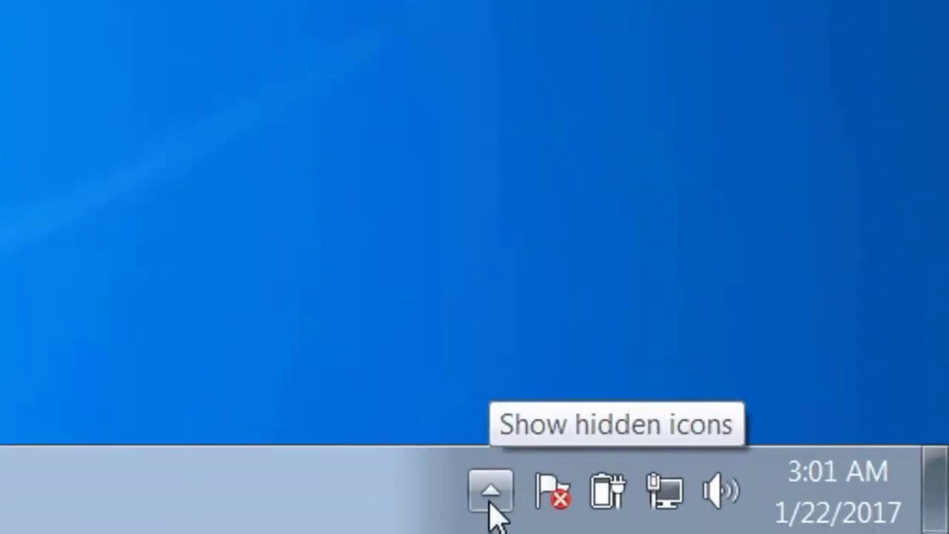
Step: Show the hidden notification area icons and close their pop-up
{"action": "left_click", "coordinate": [828, 522]}
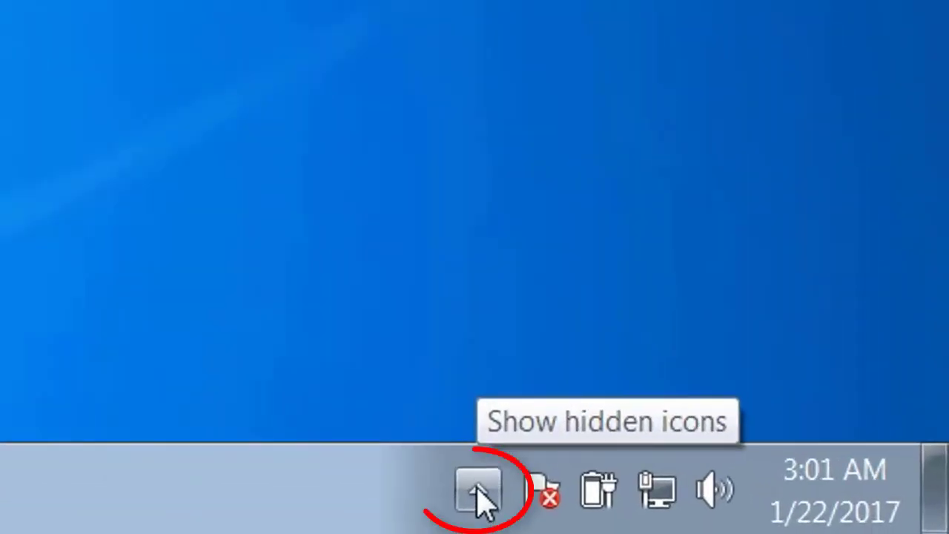
{"action": "left_click", "coordinate": [478, 493]}
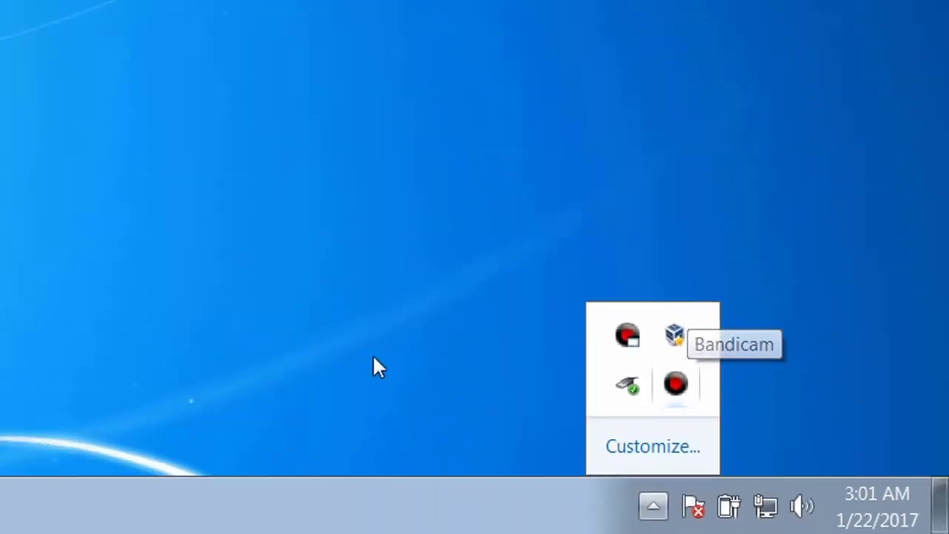
{"action": "left_click", "coordinate": [0, 234]}
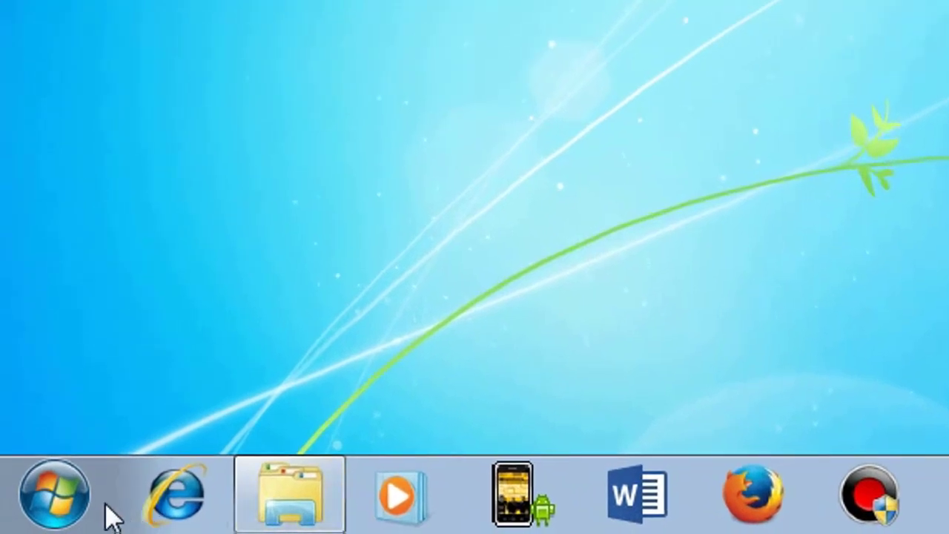
Step: Browse the complete list of installed programs from beginning to end and back to the beginning
{"action": "left_click", "coordinate": [16, 525]}
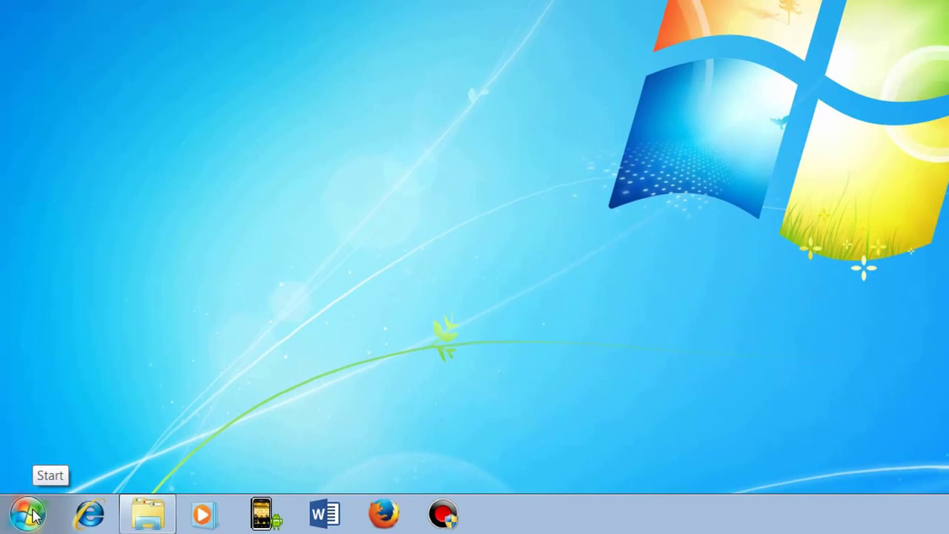
{"action": "left_click", "coordinate": [29, 513]}
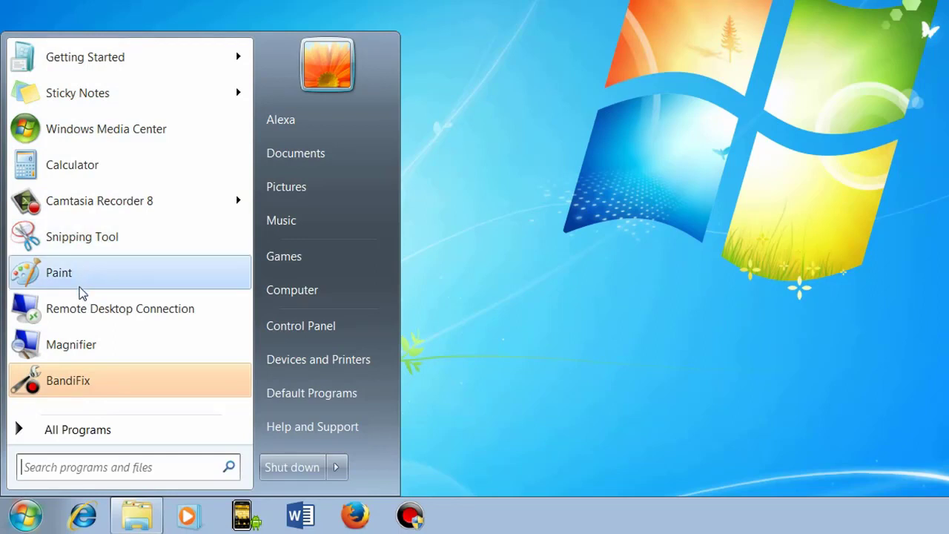
{"action": "left_click", "coordinate": [71, 432]}
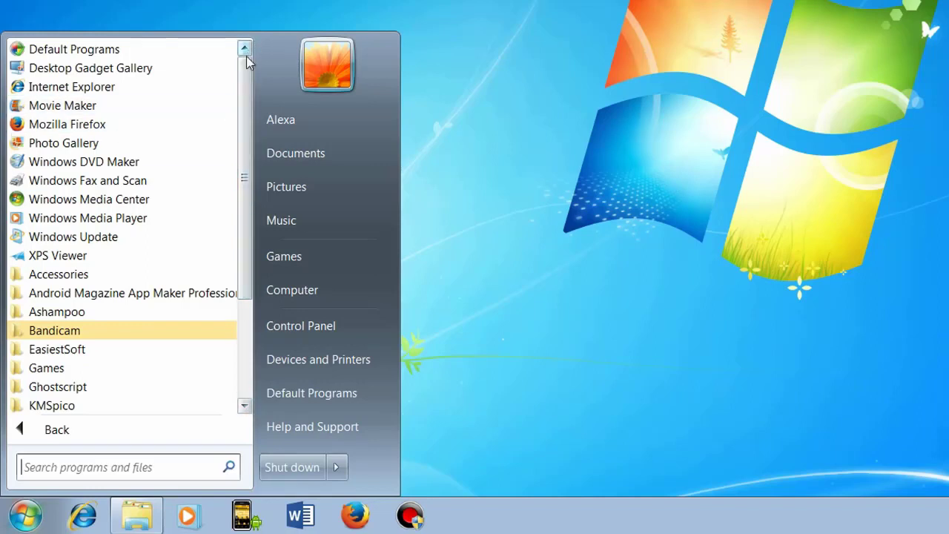
{"action": "left_click", "coordinate": [245, 404]}
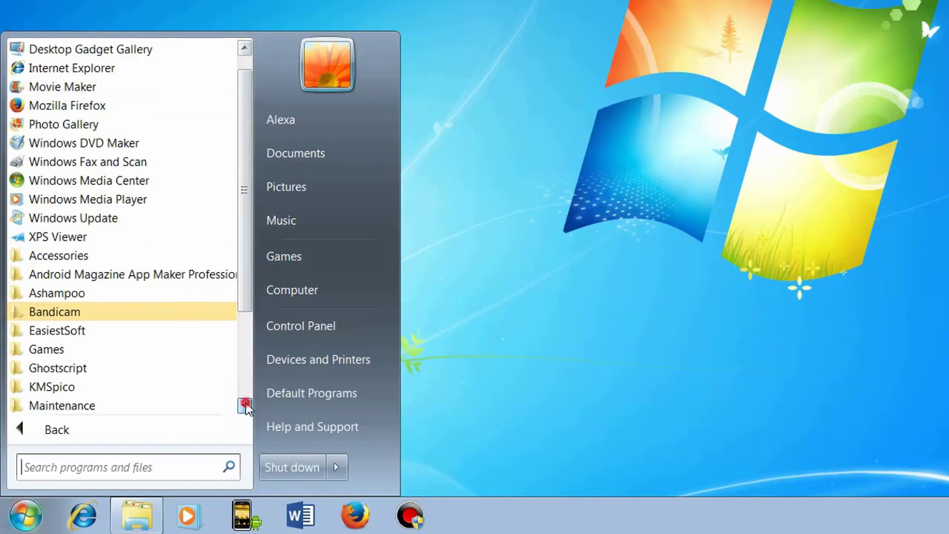
{"action": "left_click", "coordinate": [246, 404]}
{"action": "left_click", "coordinate": [246, 404]}
{"action": "left_click", "coordinate": [245, 404]}
{"action": "left_click", "coordinate": [245, 404]}
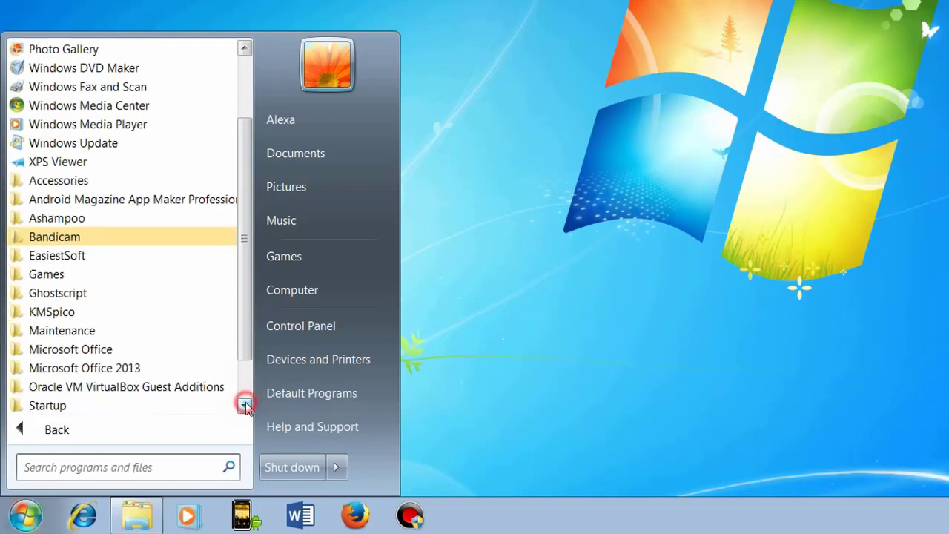
{"action": "left_click", "coordinate": [245, 404]}
{"action": "left_click", "coordinate": [246, 404]}
{"action": "left_click", "coordinate": [245, 404]}
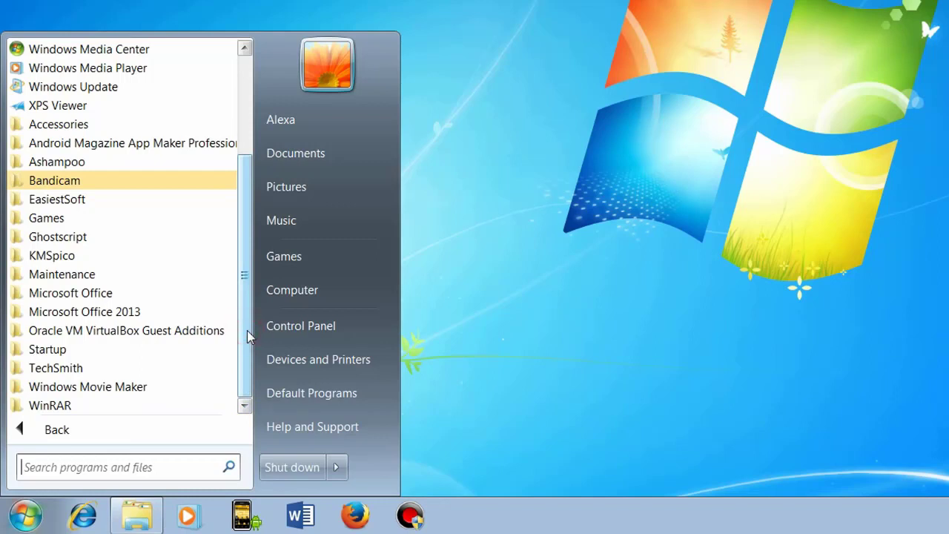
{"action": "left_click_drag", "start_coordinate": [246, 329], "coordinate": [253, 213]}
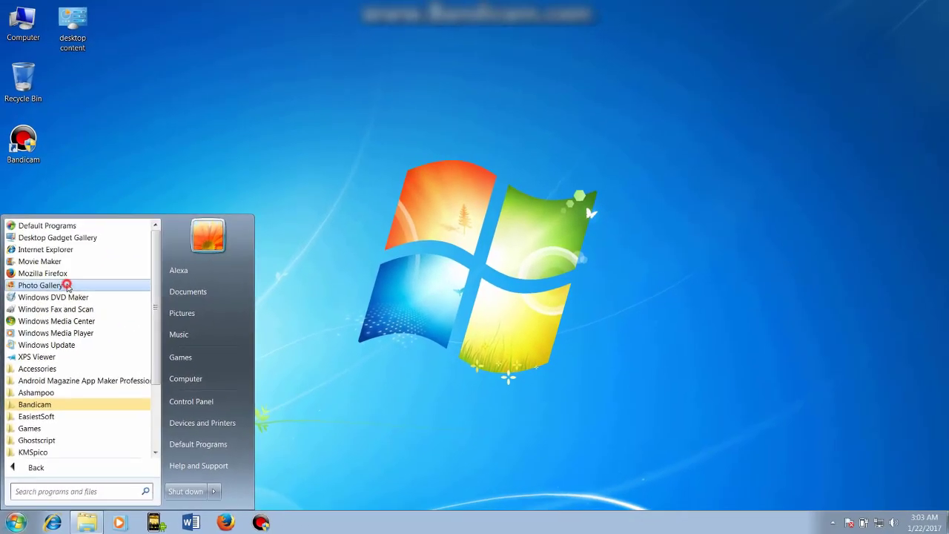
Step: Launch Photo Gallery and close its Windows Essentials 2012 agreement without accepting it
{"action": "left_click", "coordinate": [91, 200]}
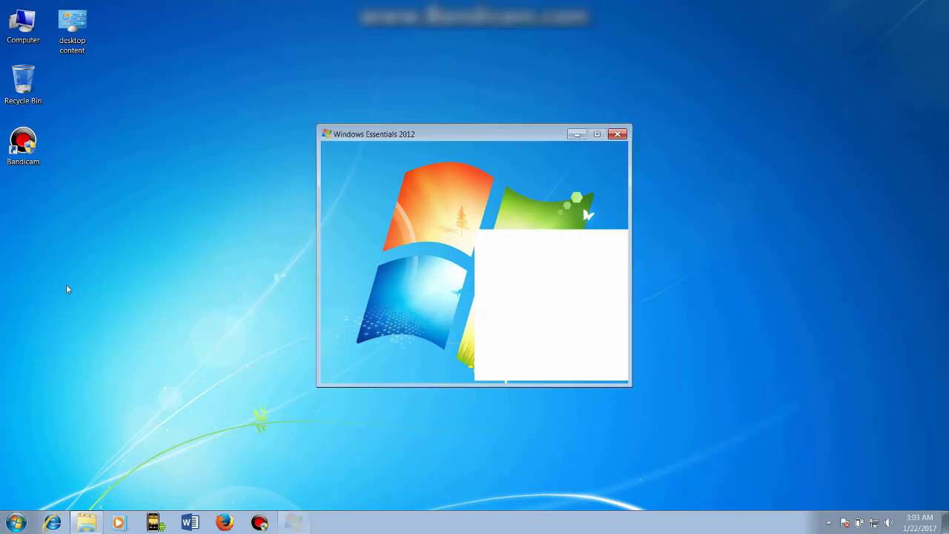
{"action": "left_click", "coordinate": [622, 132]}
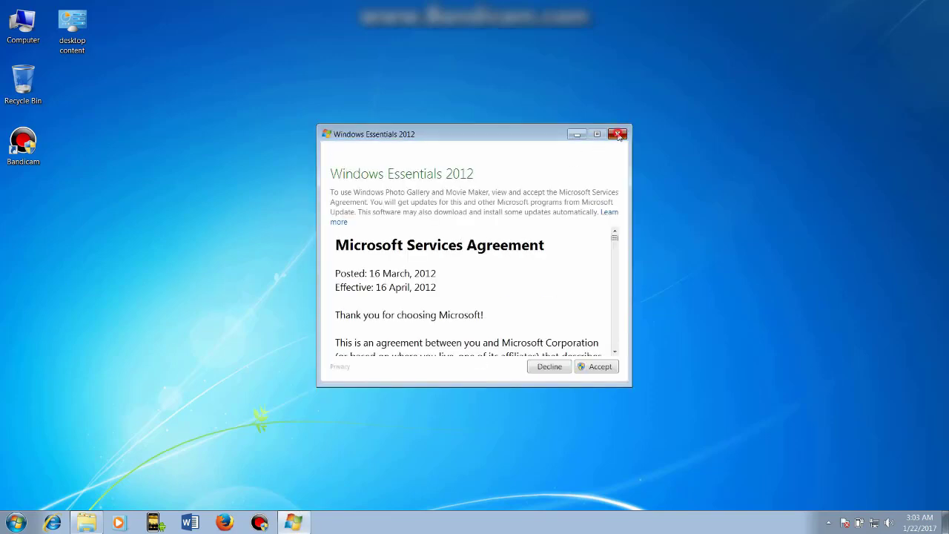
{"action": "left_click", "coordinate": [477, 299]}
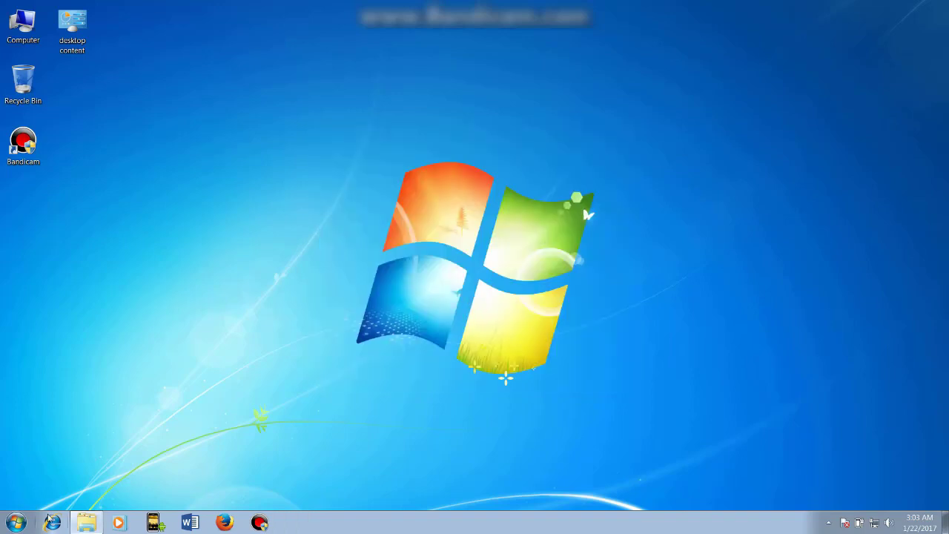
Step: Search the programs and files for "word" and clear the search
{"action": "left_click", "coordinate": [17, 523]}
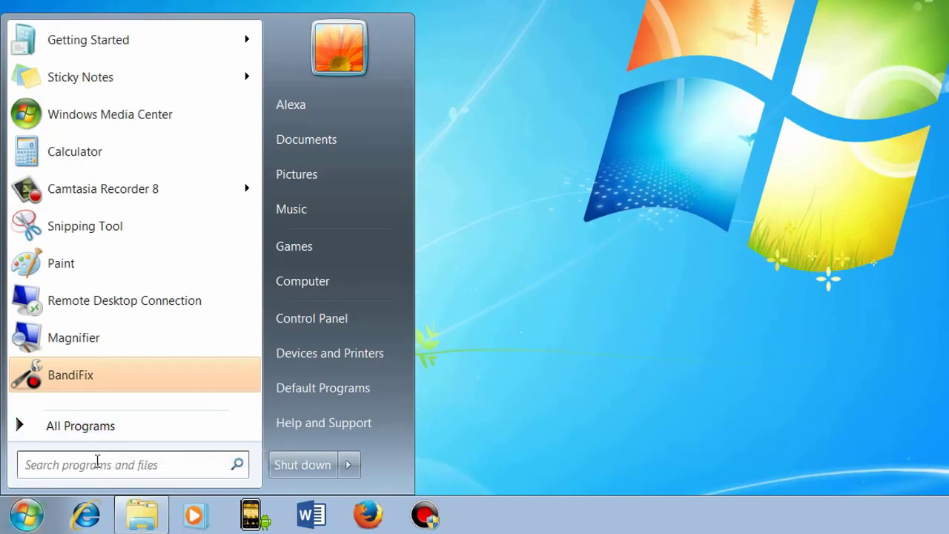
{"action": "left_click", "coordinate": [98, 464]}
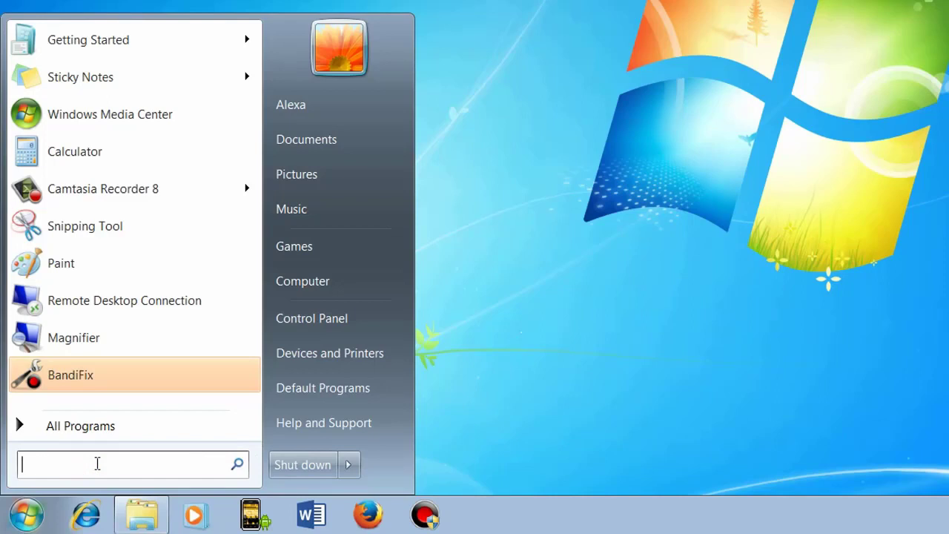
{"action": "type", "text": "w"}
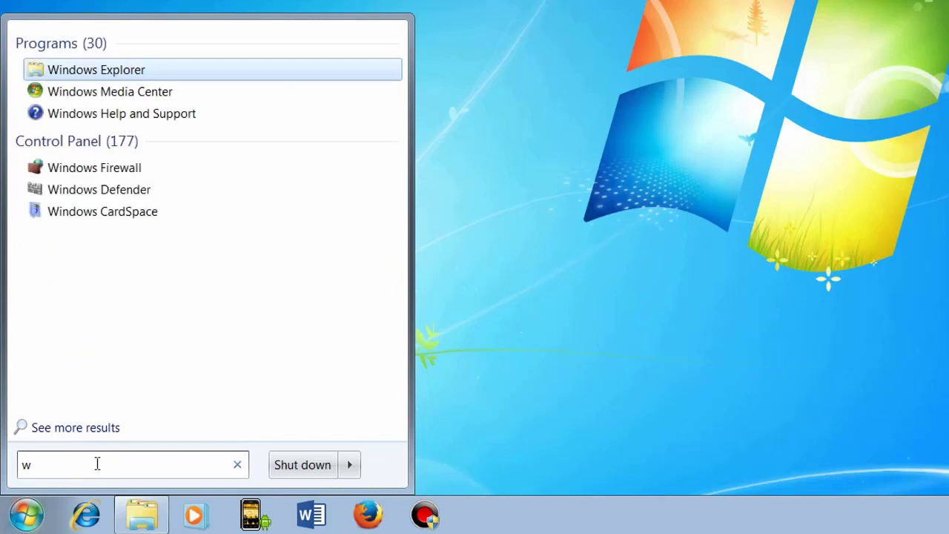
{"action": "type", "text": "ord"}
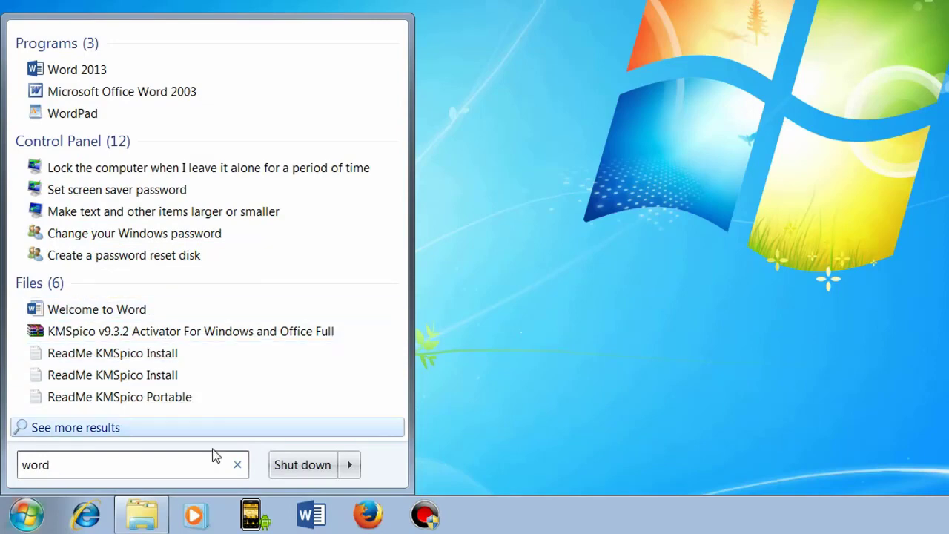
{"action": "left_click", "coordinate": [237, 464]}
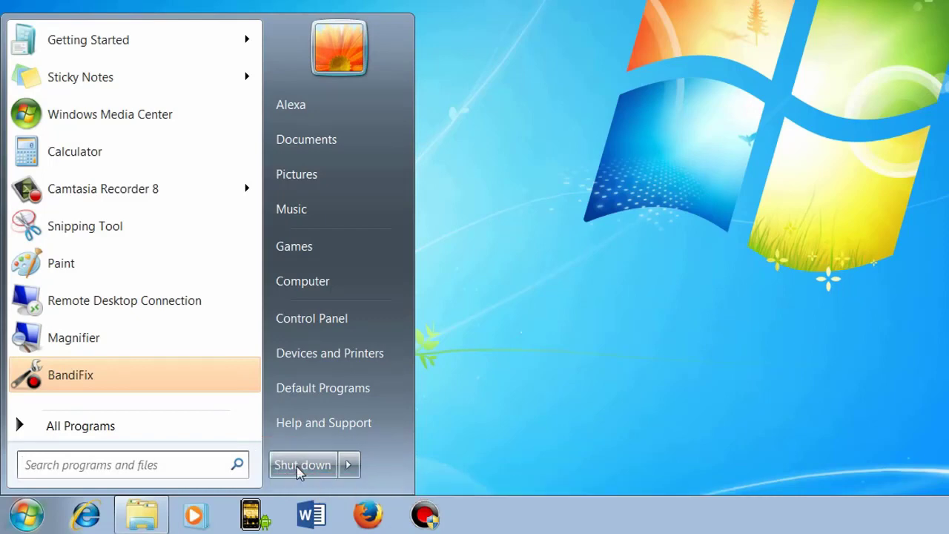
Step: Show the alternatives to shutting down, such as Restart and Log off, and return to the desktop without choosing one
{"action": "left_click", "coordinate": [349, 466]}
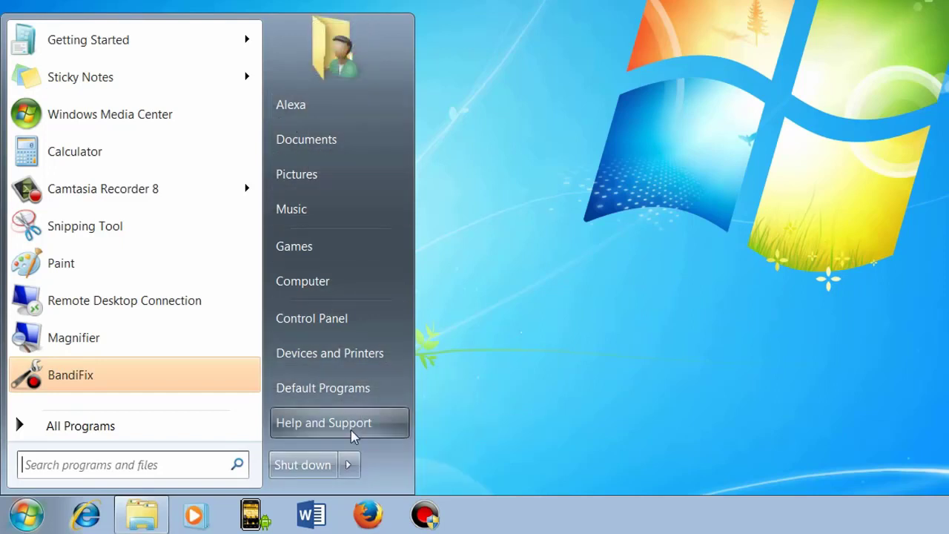
{"action": "left_click", "coordinate": [353, 470]}
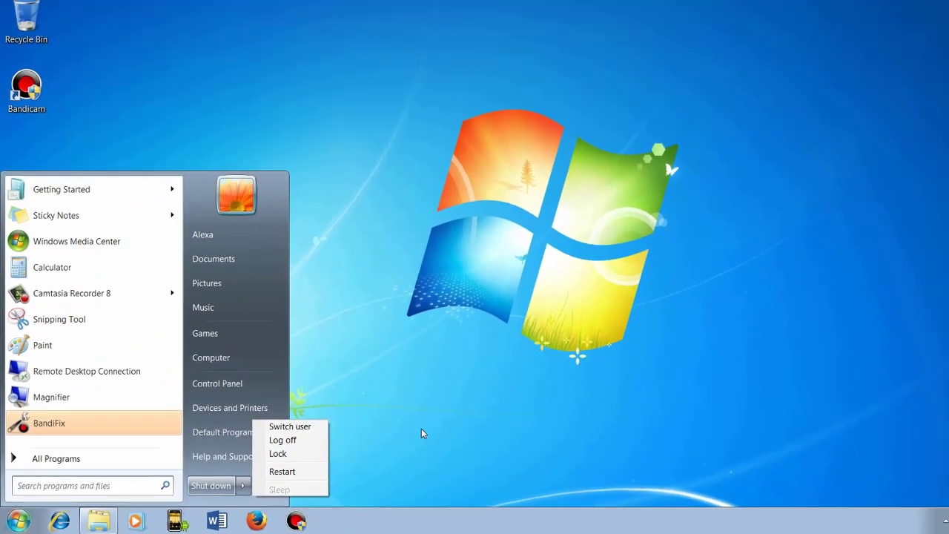
{"action": "left_click", "coordinate": [613, 377]}
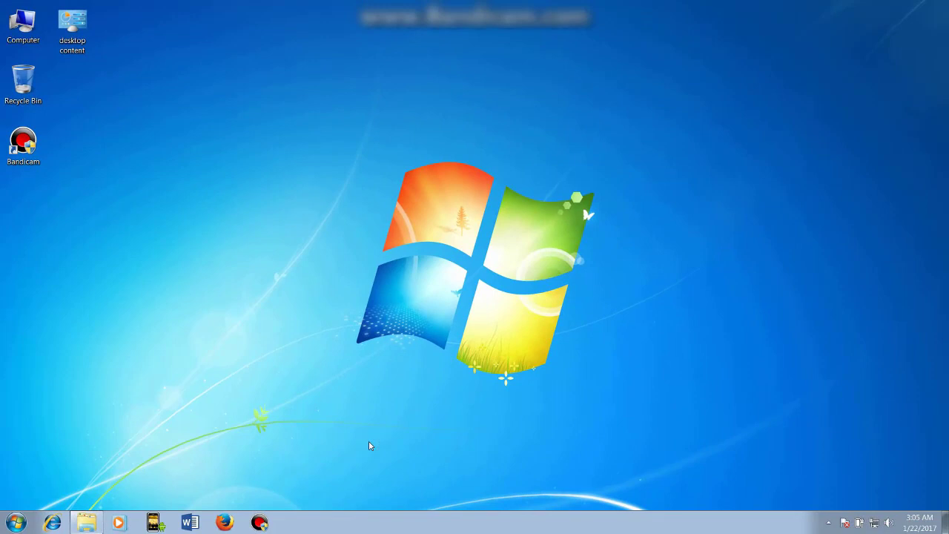